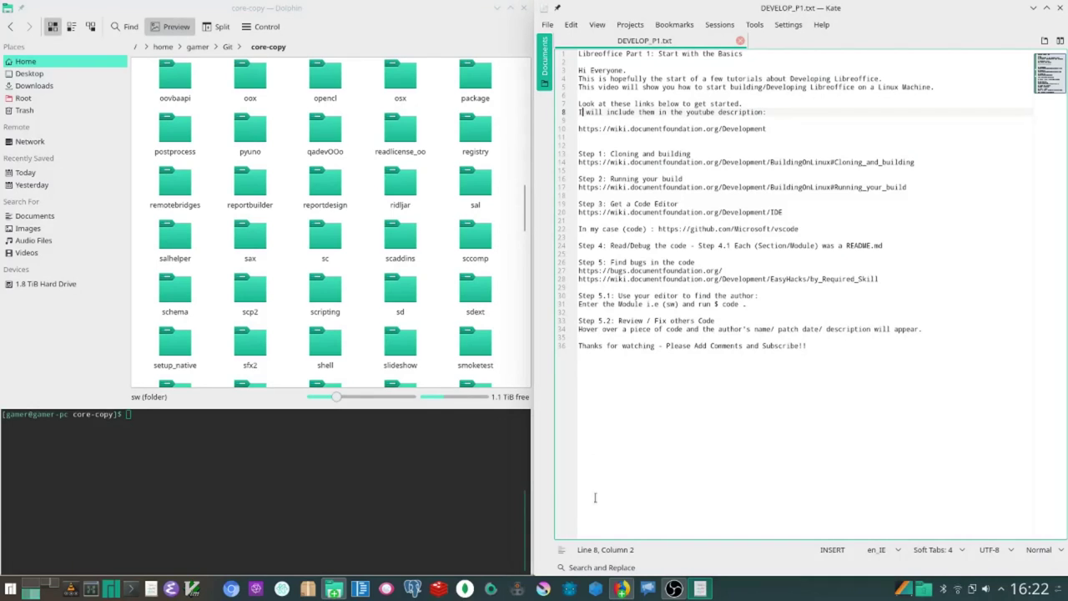
# - Run git pull in the core-copy repository, which reports it is already up to date
pyautogui.click(432, 448)
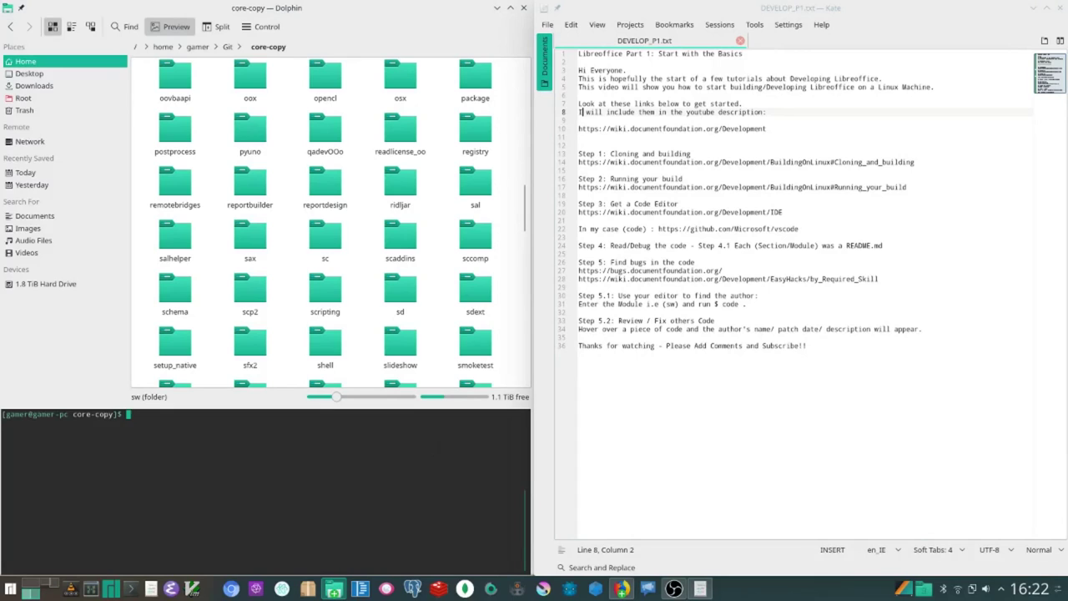
pyautogui.write('git pu')
pyautogui.write('ll')
pyautogui.press('Return')
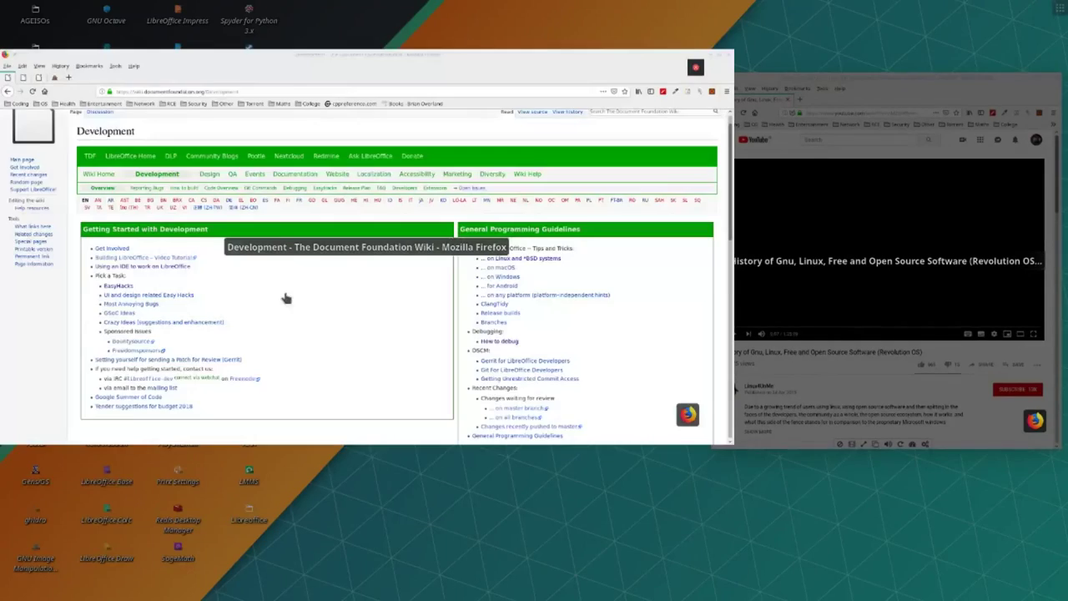
# - Open the Building LibreOffice on Linux wiki page from the Development wiki
pyautogui.click(29, 61)
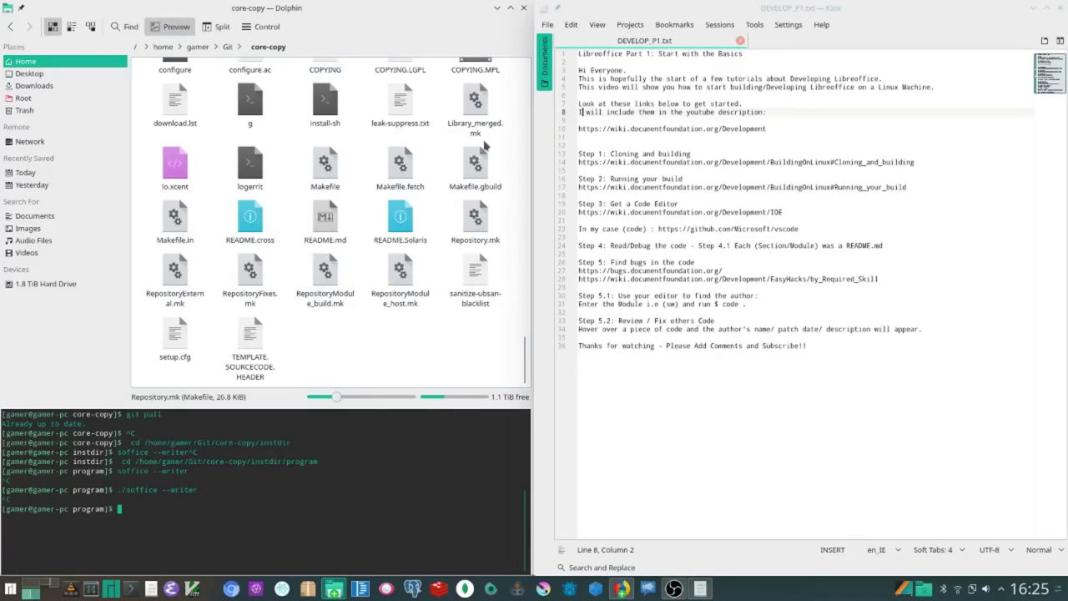
# - Browse the core-copy source tree in Dolphin and open the sw module folder
pyautogui.scroll(5, 482, 146)
pyautogui.scroll(5, 421, 238)
pyautogui.scroll(5, 417, 239)
pyautogui.scroll(3, 419, 308)
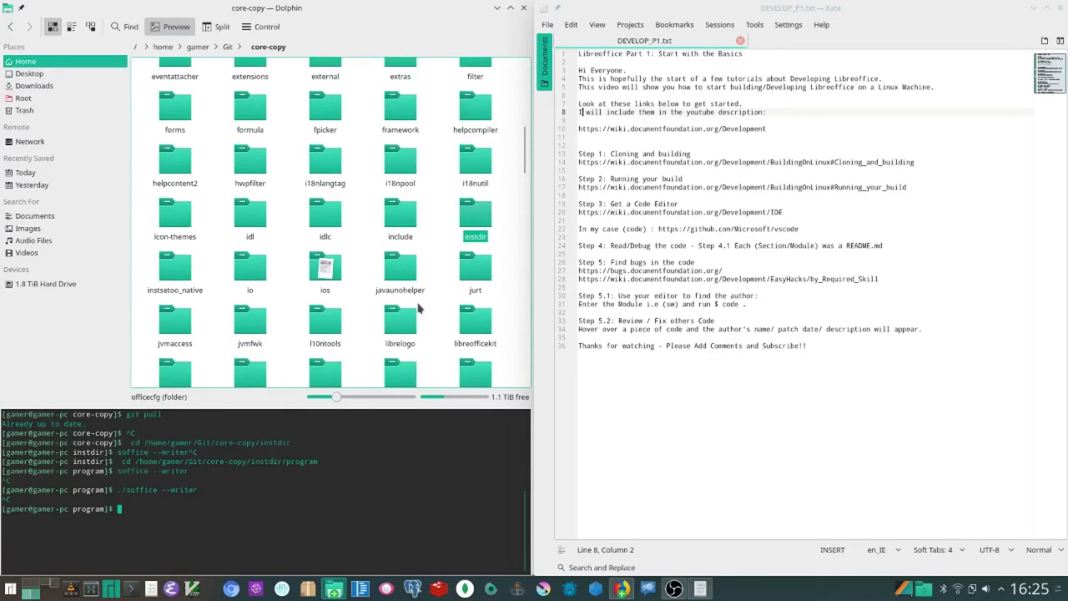
pyautogui.scroll(3, 419, 308)
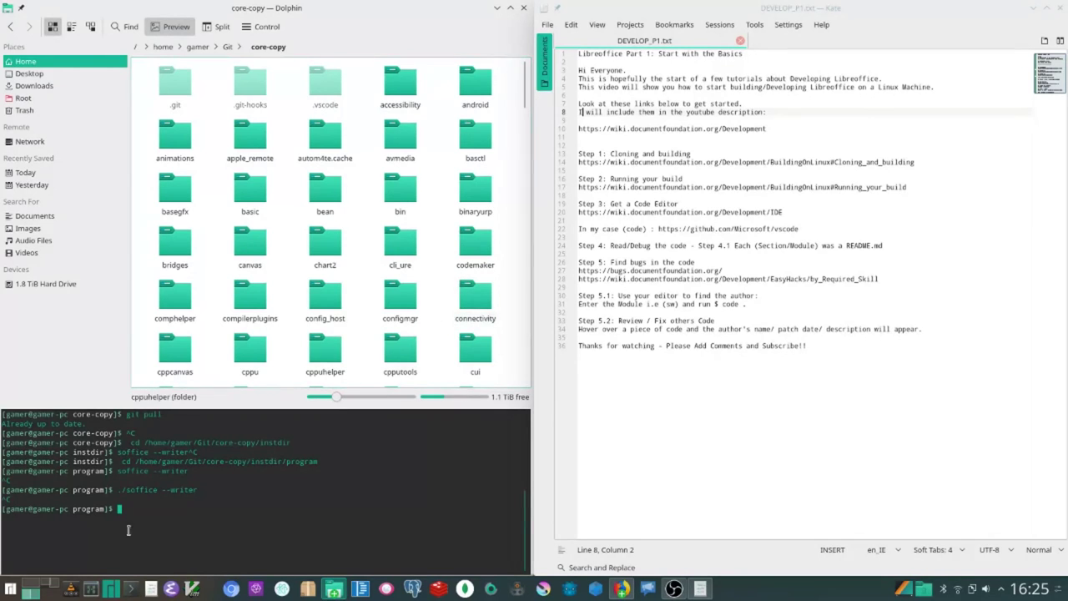
pyautogui.scroll(-5, 380, 292)
pyautogui.scroll(-5, 381, 292)
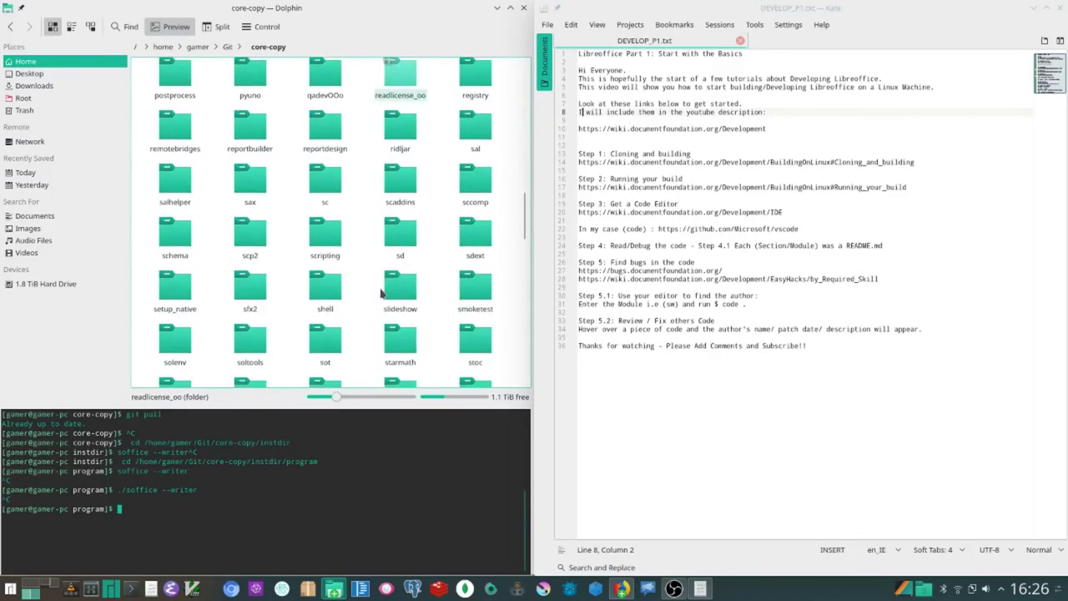
pyautogui.scroll(-5, 381, 292)
pyautogui.scroll(-7, 380, 292)
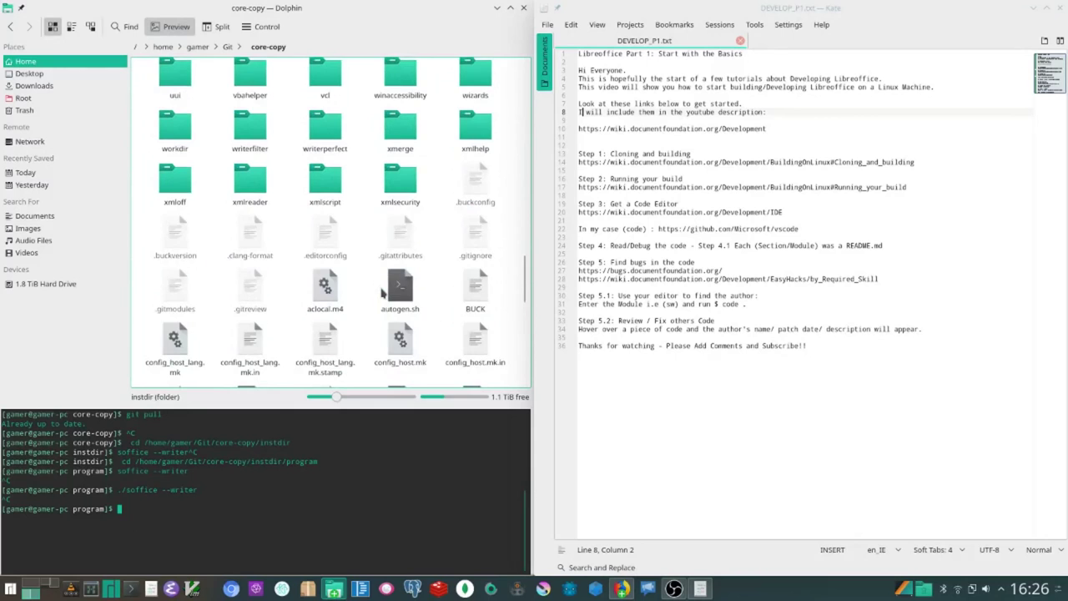
pyautogui.scroll(2, 381, 292)
pyautogui.scroll(2, 381, 292)
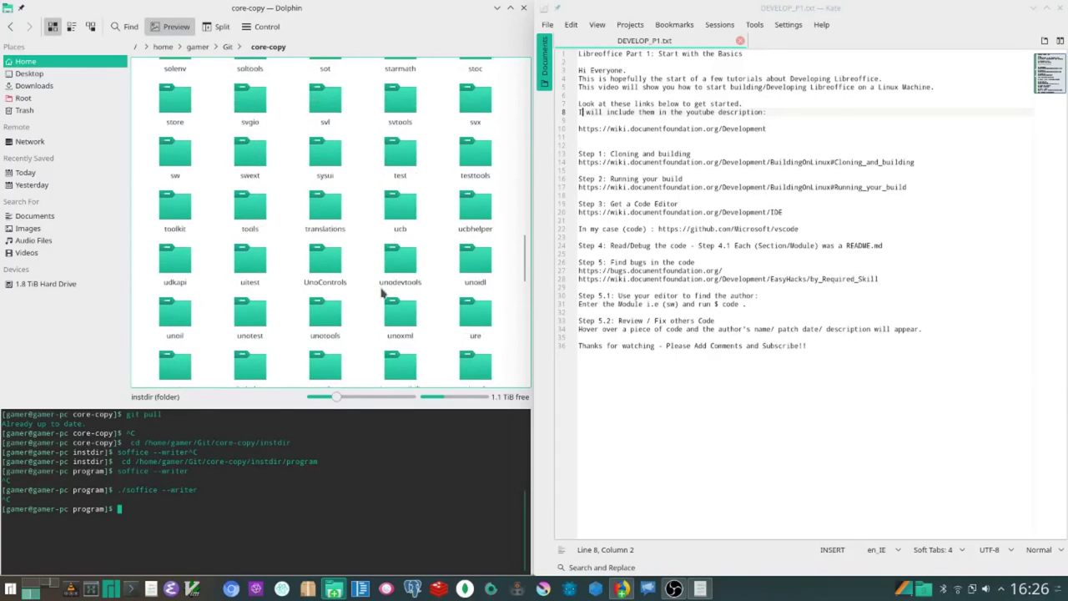
pyautogui.click(175, 152)
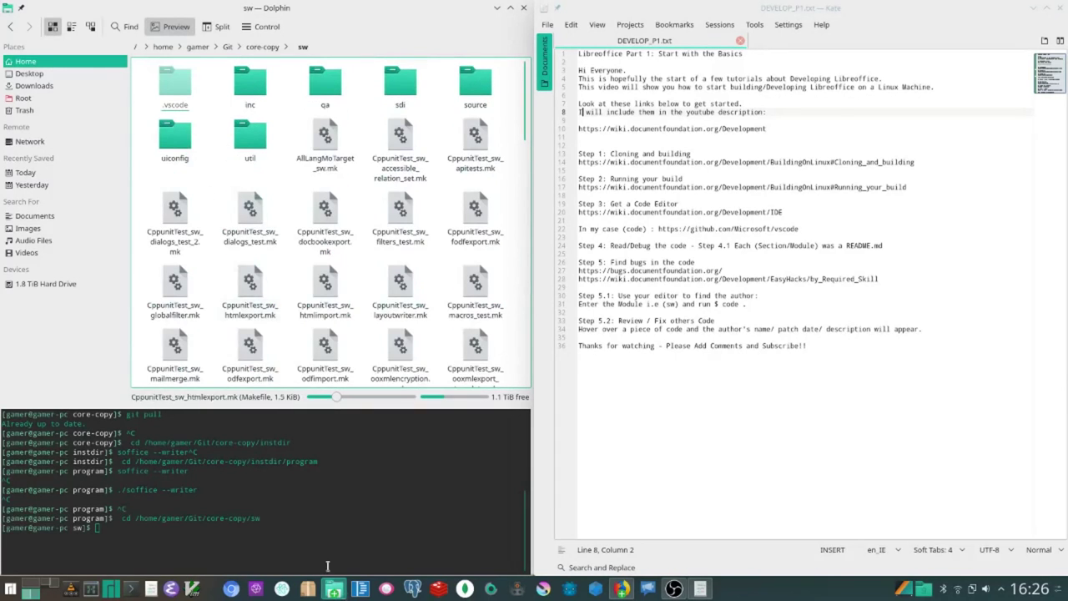
# - Launch the sw folder as a Code - OSS project with 'code .' from the terminal
pyautogui.click(297, 527)
pyautogui.write('c')
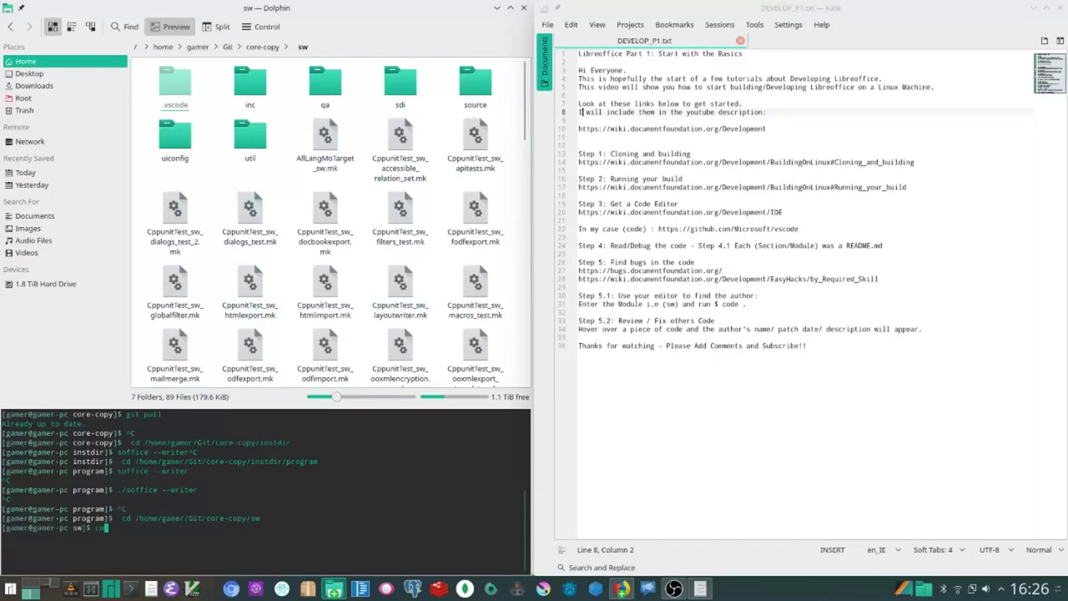
pyautogui.write('ode .')
pyautogui.press('Return')
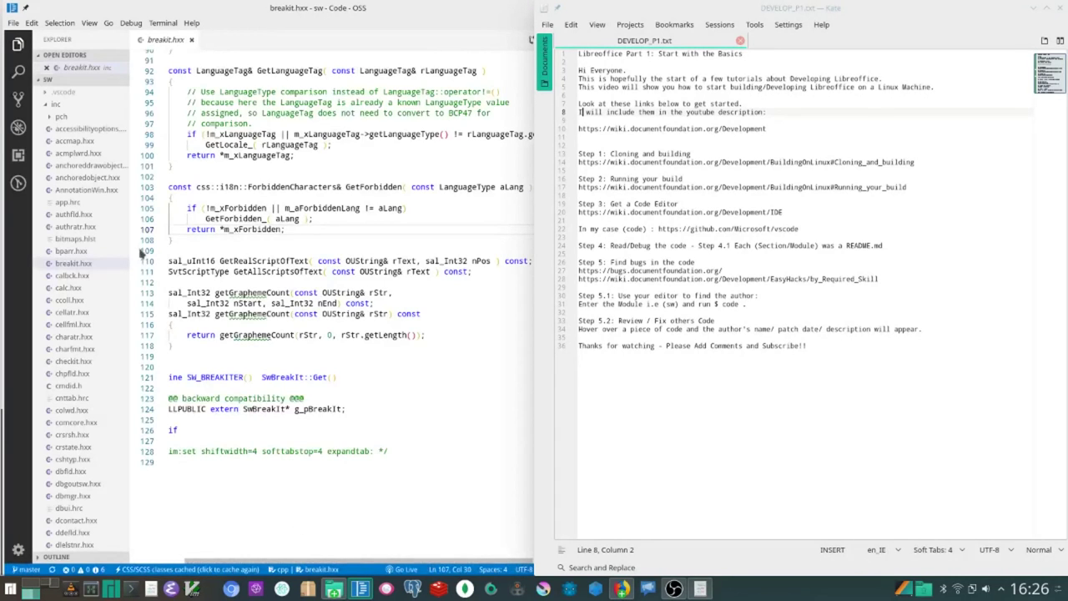
# - Swap breakit.hxx for checkit.hxx and select its INCLUDED_SW_INC_CHECKIT_HXX guard for blame details
pyautogui.click(191, 40)
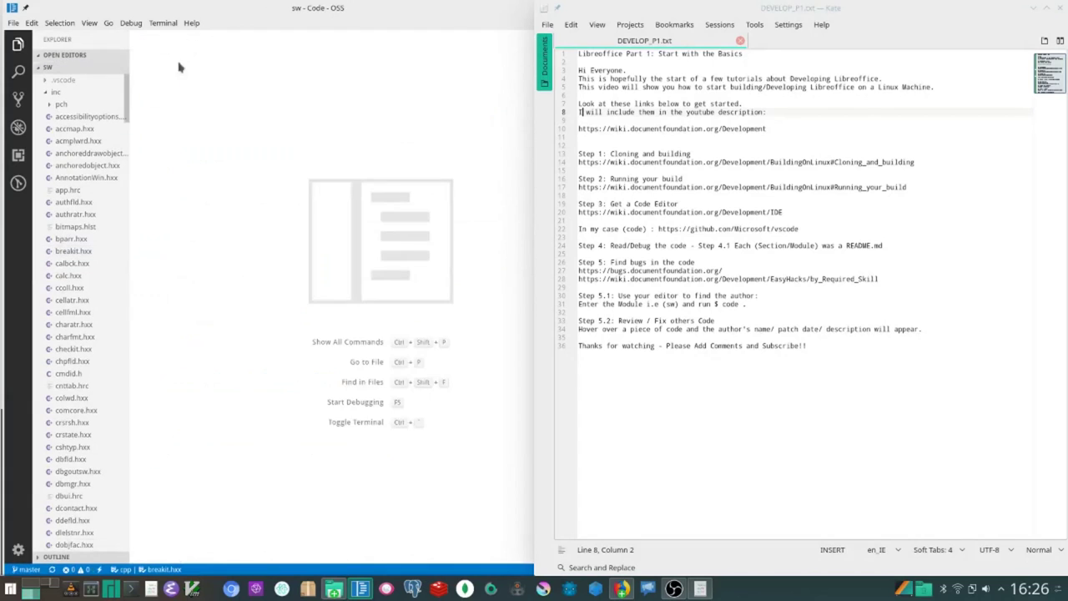
pyautogui.click(75, 373)
pyautogui.click(75, 361)
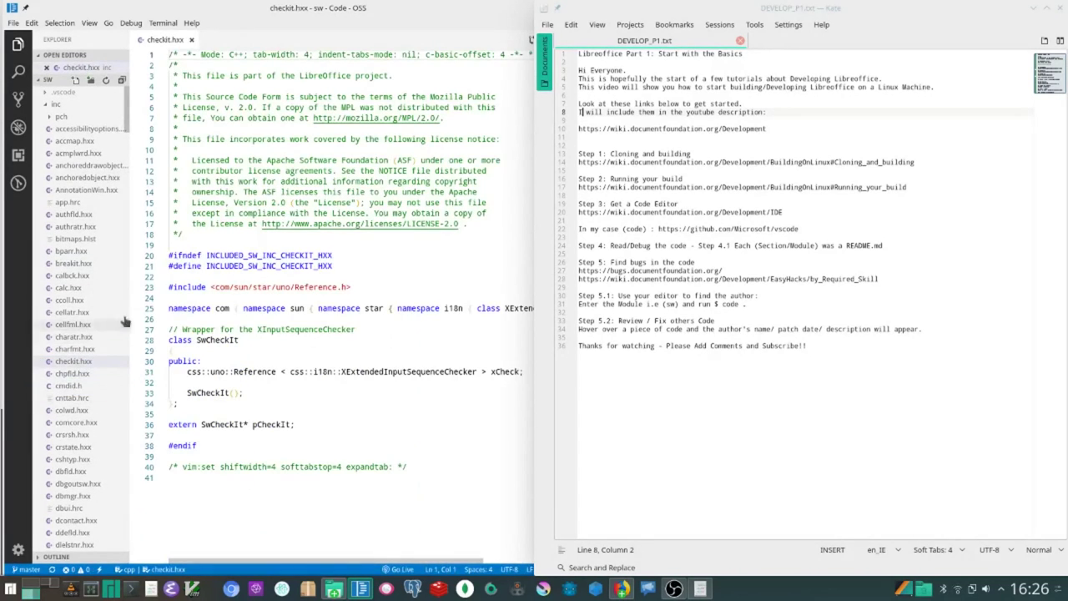
pyautogui.click(338, 257)
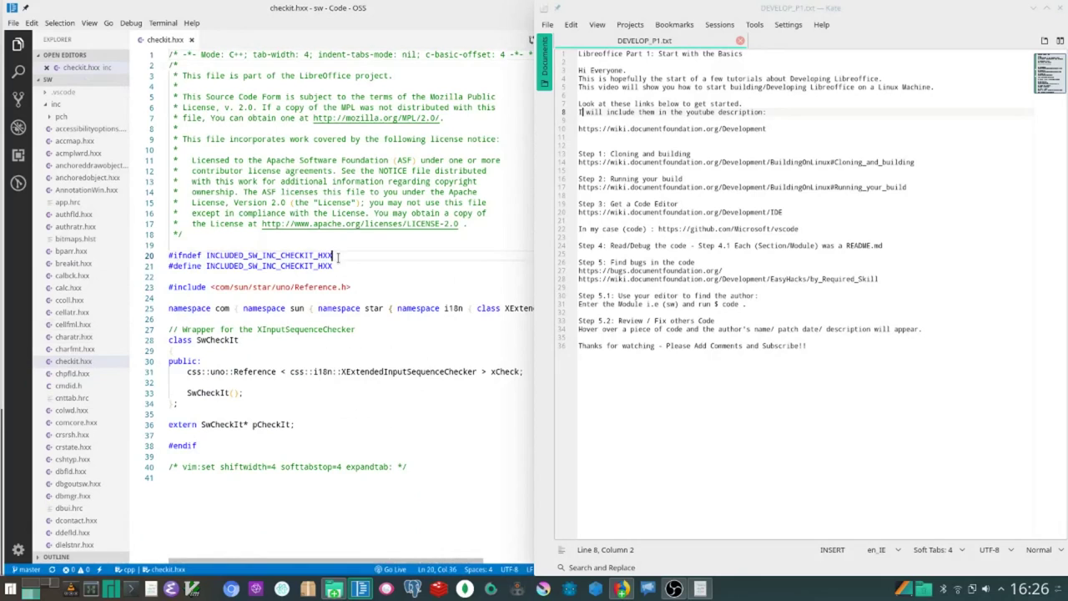
pyautogui.doubleClick(338, 256)
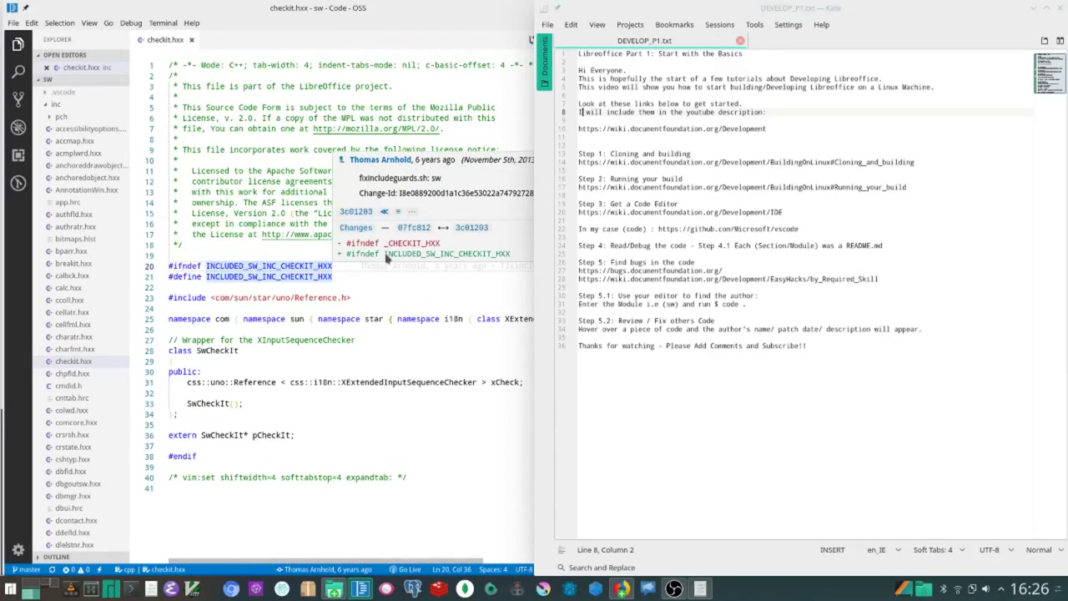
pyautogui.doubleClick(581, 15)
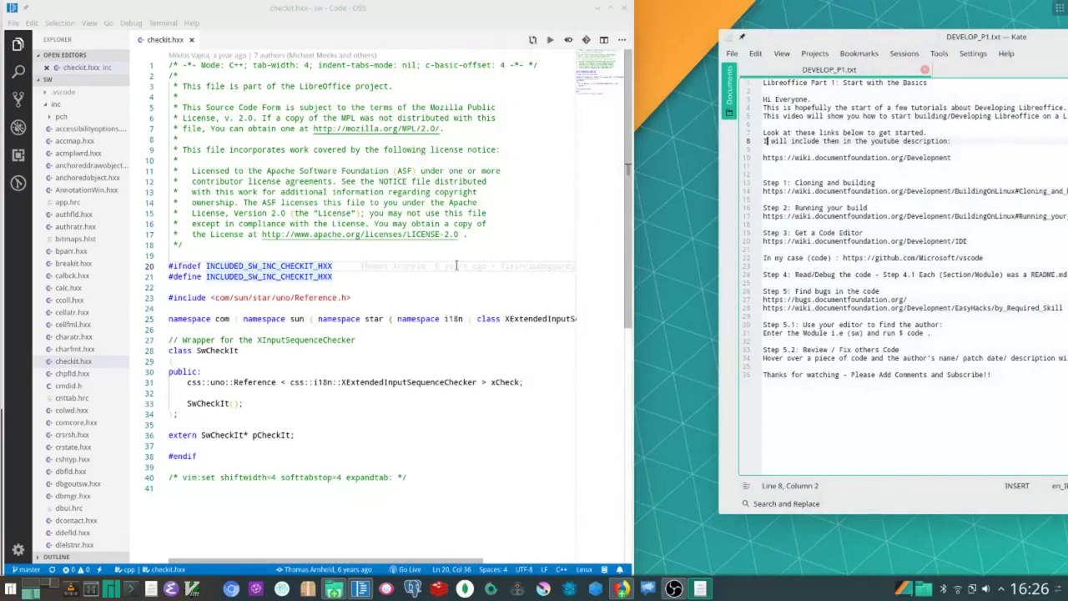
pyautogui.moveTo(446, 265)
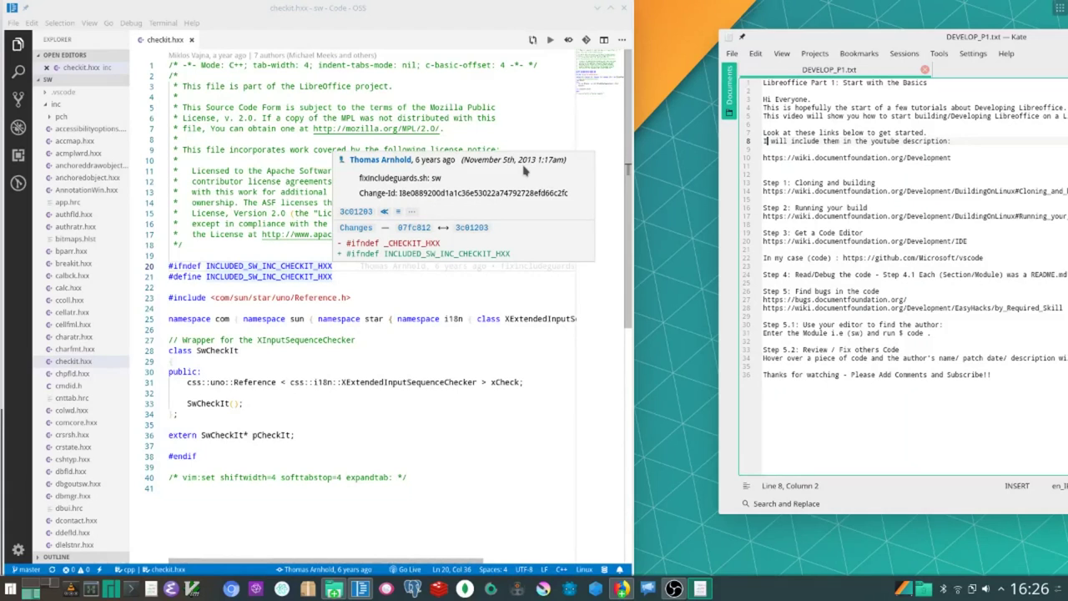
pyautogui.moveTo(780, 52)
pyautogui.mouseDown()
pyautogui.moveTo(639, 55)
pyautogui.moveTo(634, 238)
pyautogui.mouseUp()
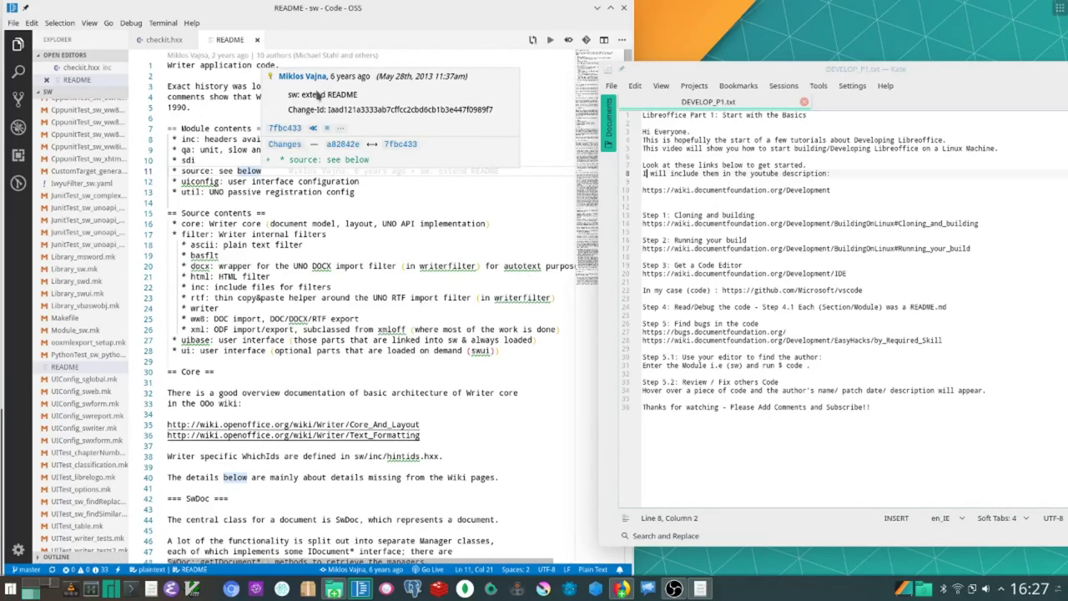
# - Show the inline blame annotation on the README's line 17 filters entry
pyautogui.click(485, 234)
pyautogui.scroll(-2, 480, 230)
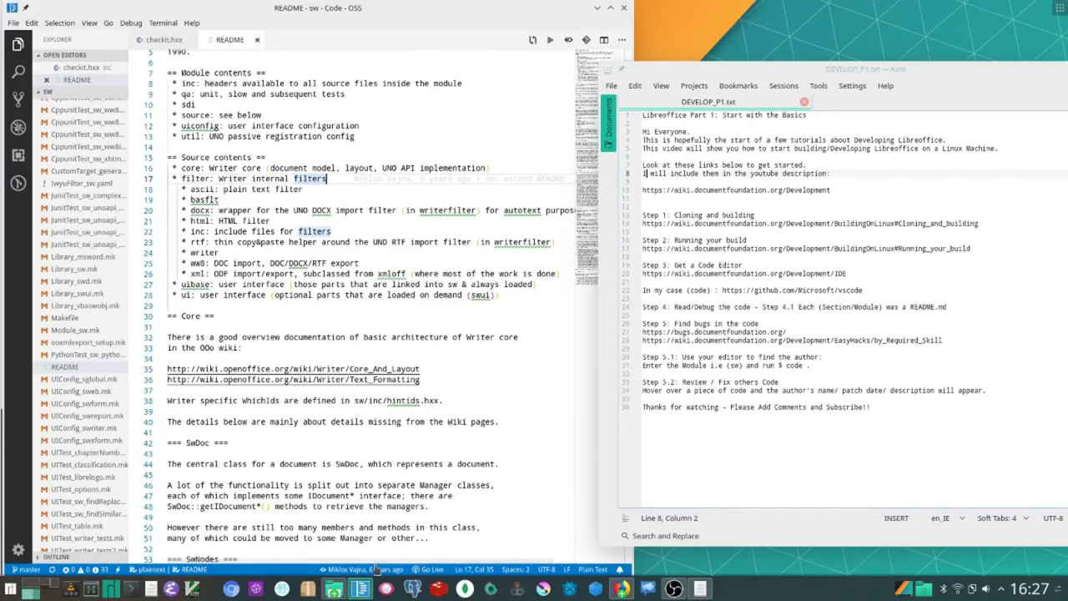
# - In Firefox, return to the Development wiki and open EasyHacks by Required Skill
pyautogui.click(621, 588)
pyautogui.click(284, 228)
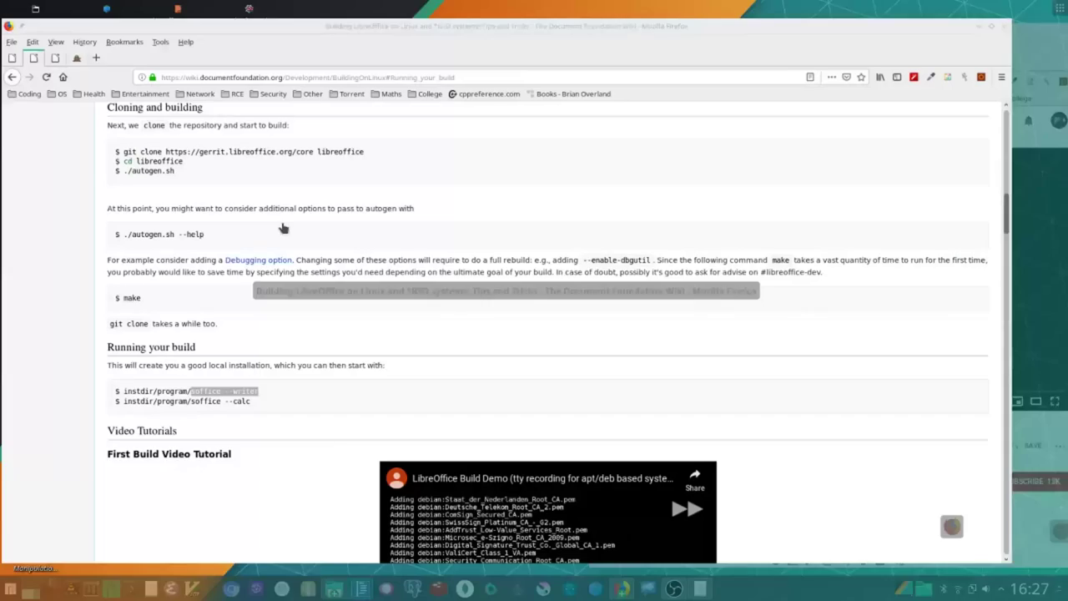
pyautogui.click(12, 41)
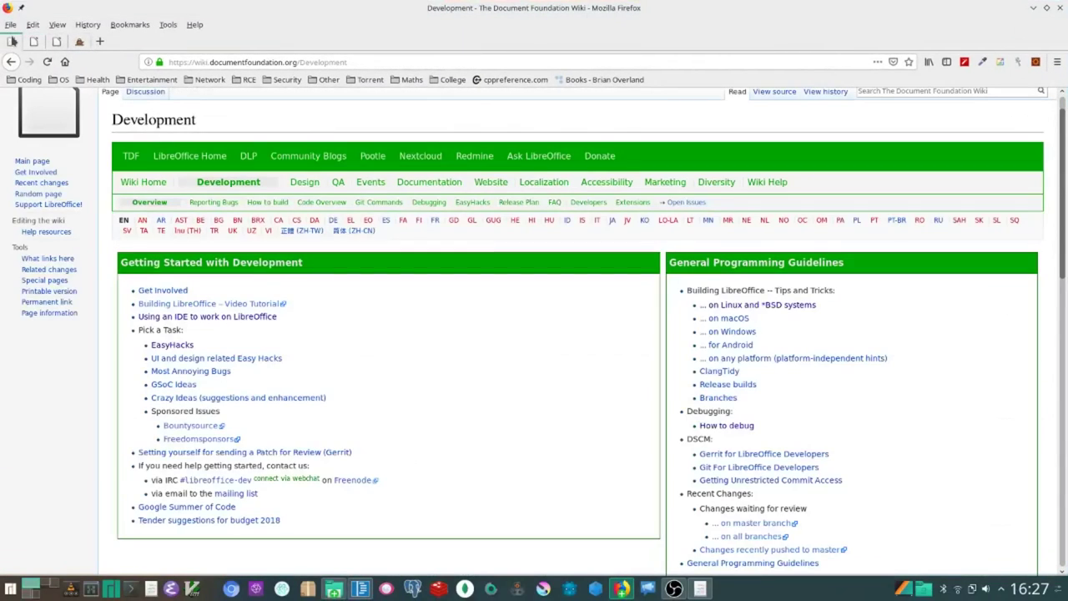
pyautogui.click(57, 42)
pyautogui.scroll(-3, 283, 297)
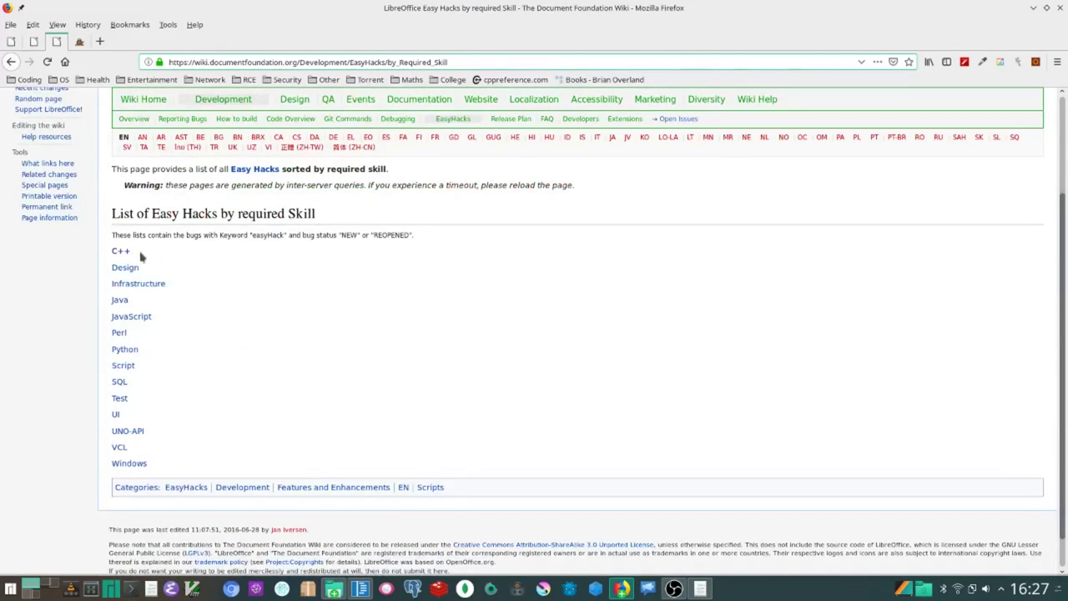
# - List Bugzilla bugs changed in the last 24 hours and scroll through them
pyautogui.click(81, 42)
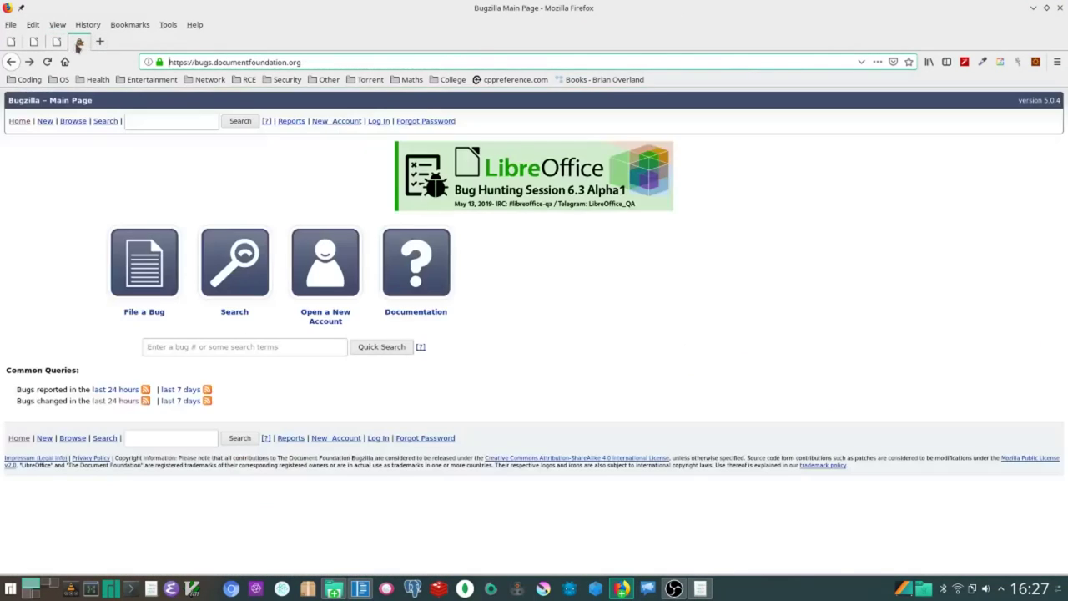
pyautogui.click(117, 400)
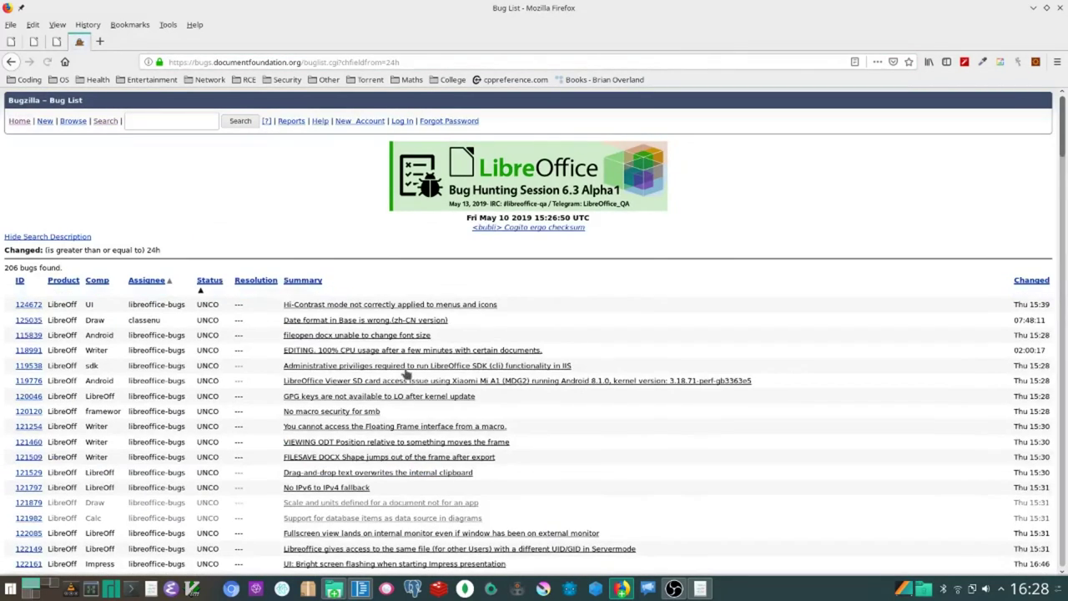
pyautogui.scroll(-3, 403, 371)
pyautogui.scroll(-4, 401, 351)
pyautogui.scroll(-2, 409, 317)
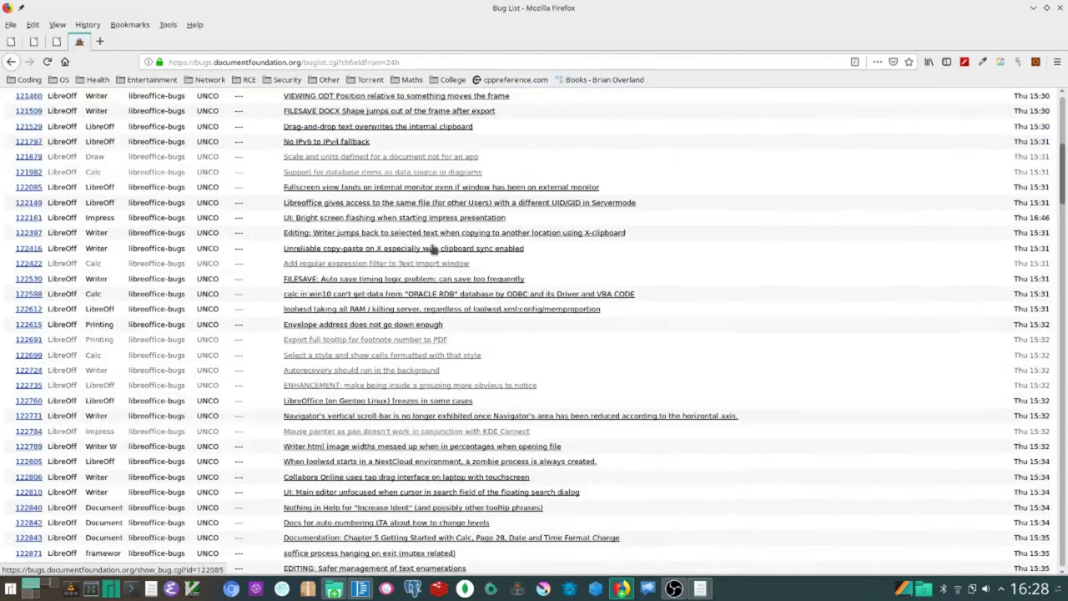
pyautogui.scroll(-2, 433, 247)
pyautogui.scroll(-3, 433, 247)
pyautogui.scroll(-1, 430, 248)
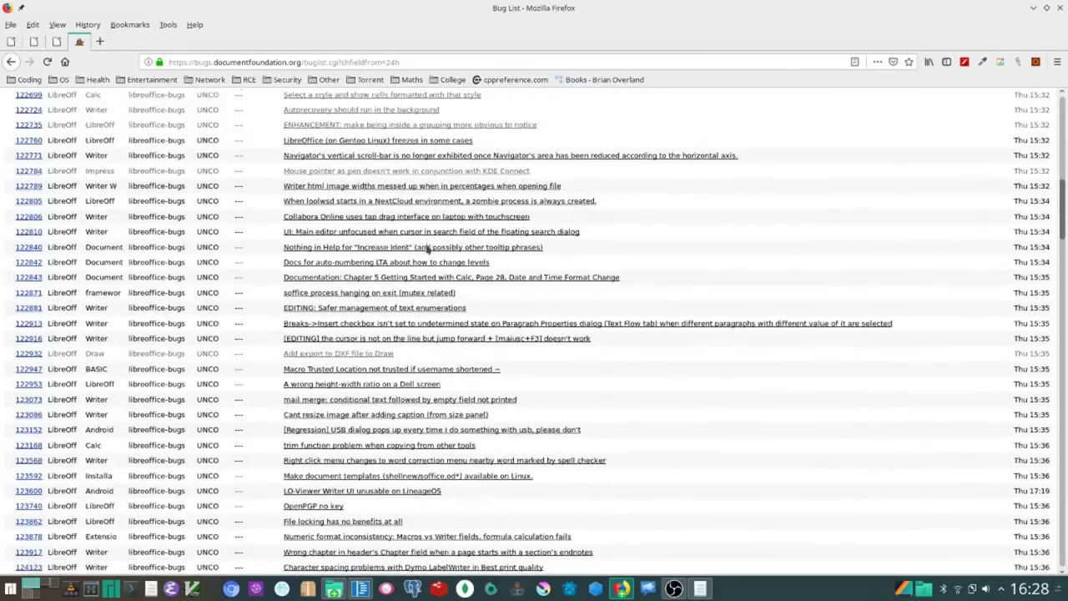
pyautogui.scroll(-3, 427, 248)
pyautogui.scroll(-4, 426, 248)
pyautogui.scroll(-4, 426, 248)
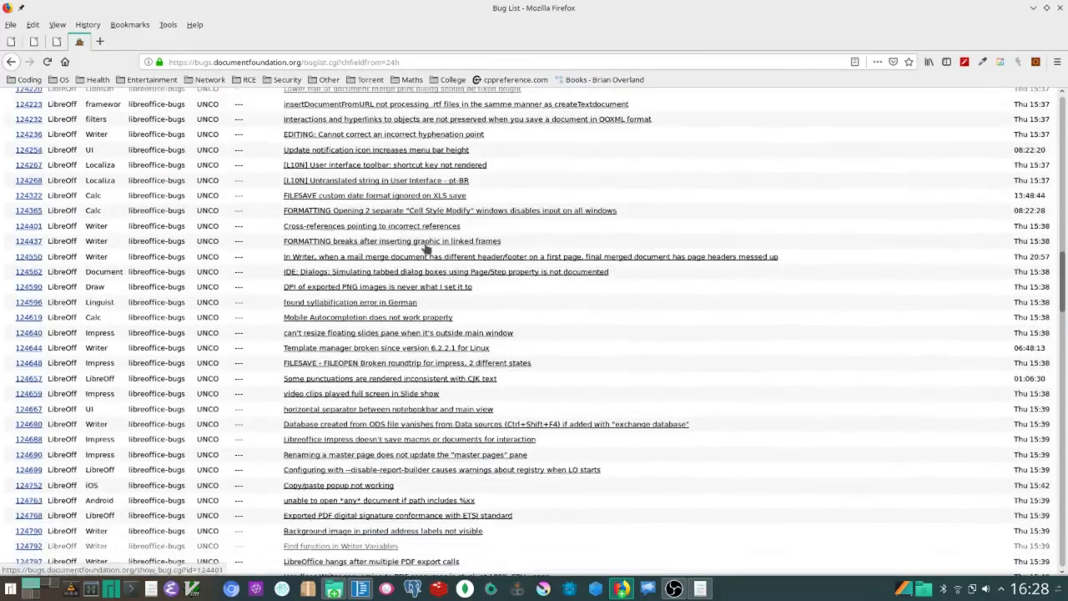
pyautogui.scroll(-2, 425, 249)
pyautogui.scroll(-4, 426, 247)
pyautogui.scroll(-3, 425, 249)
pyautogui.scroll(-4, 425, 249)
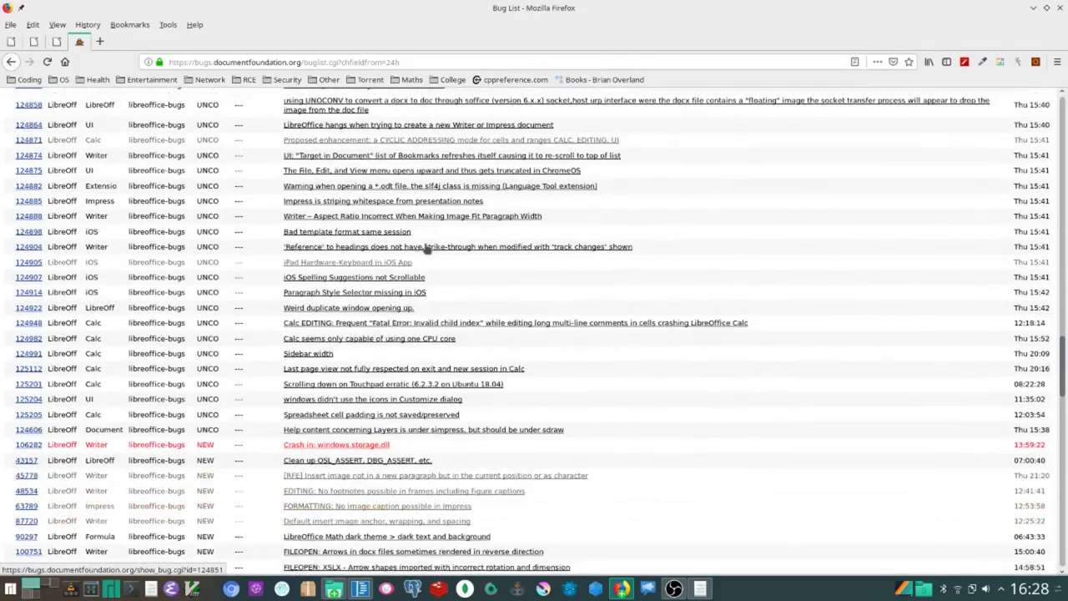
pyautogui.scroll(-3, 425, 248)
pyautogui.scroll(-2, 425, 247)
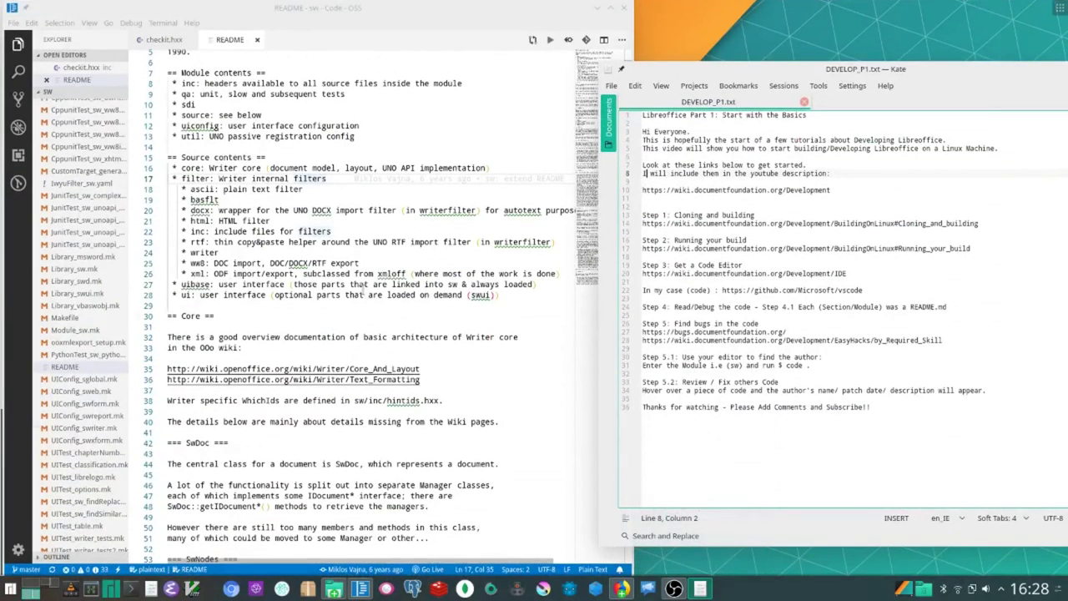
pyautogui.click(310, 317)
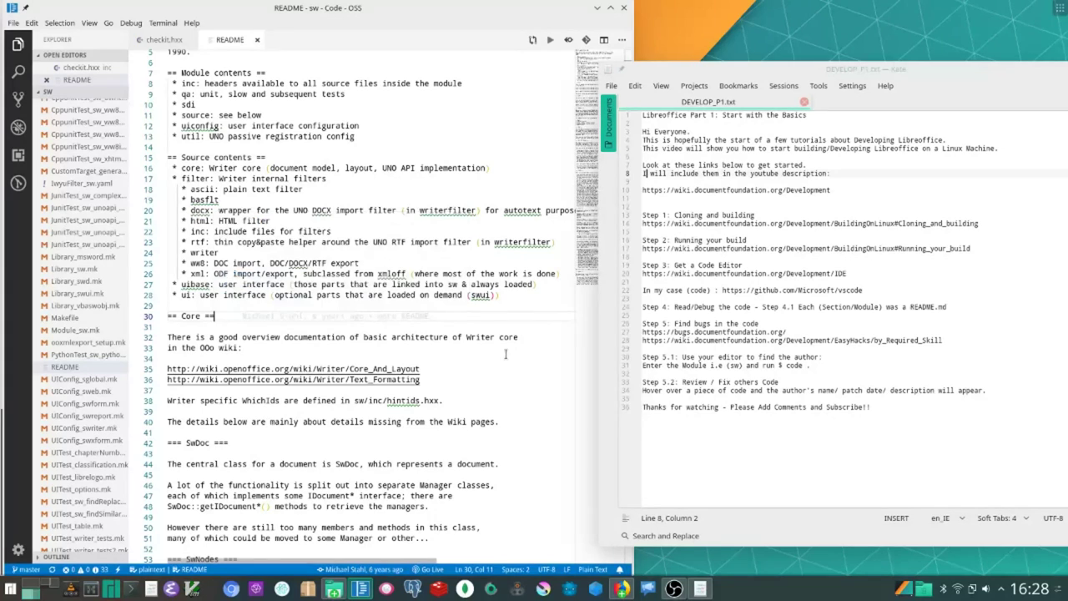
pyautogui.click(702, 356)
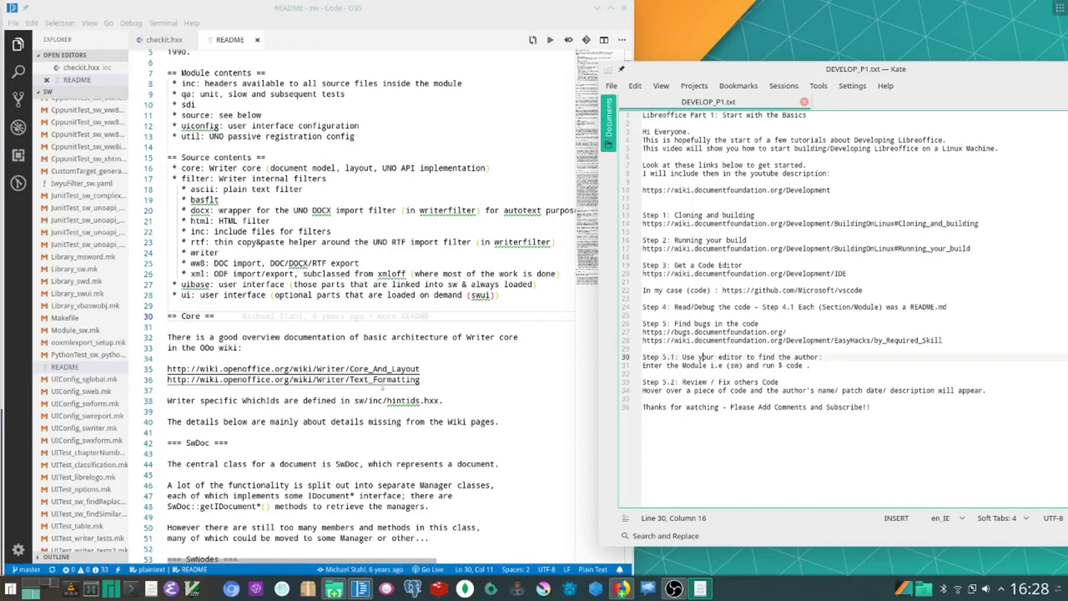
pyautogui.click(334, 589)
pyautogui.click(266, 449)
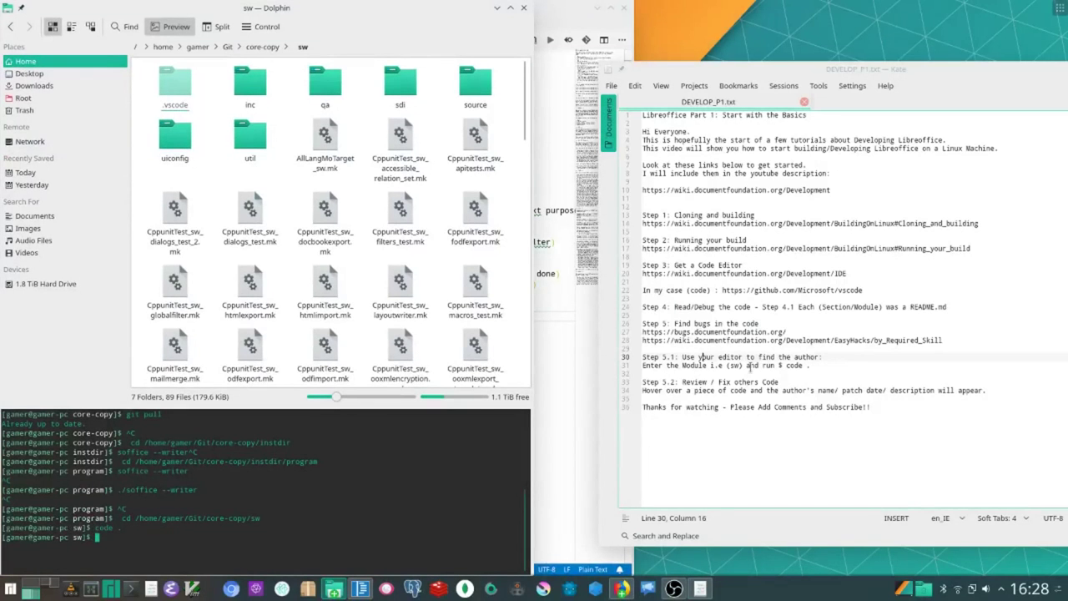
pyautogui.click(582, 452)
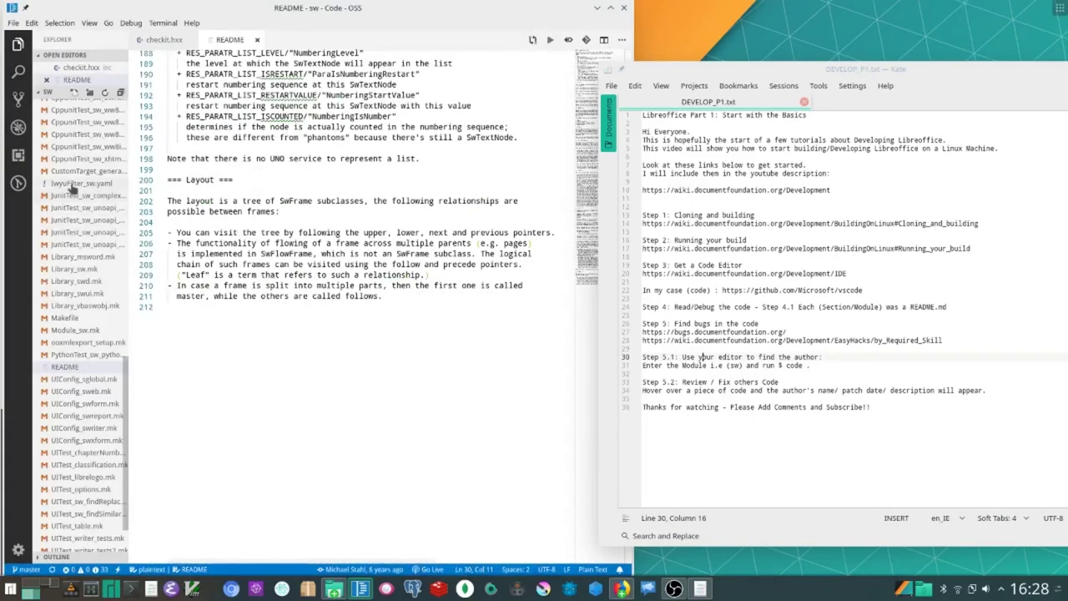
# - Open mmlayoutpage.cxx and check the GitLens blame on lines 84, 67 and 18
pyautogui.click(90, 207)
pyautogui.scroll(-3, 347, 361)
pyautogui.scroll(-6, 347, 361)
pyautogui.scroll(-2, 347, 361)
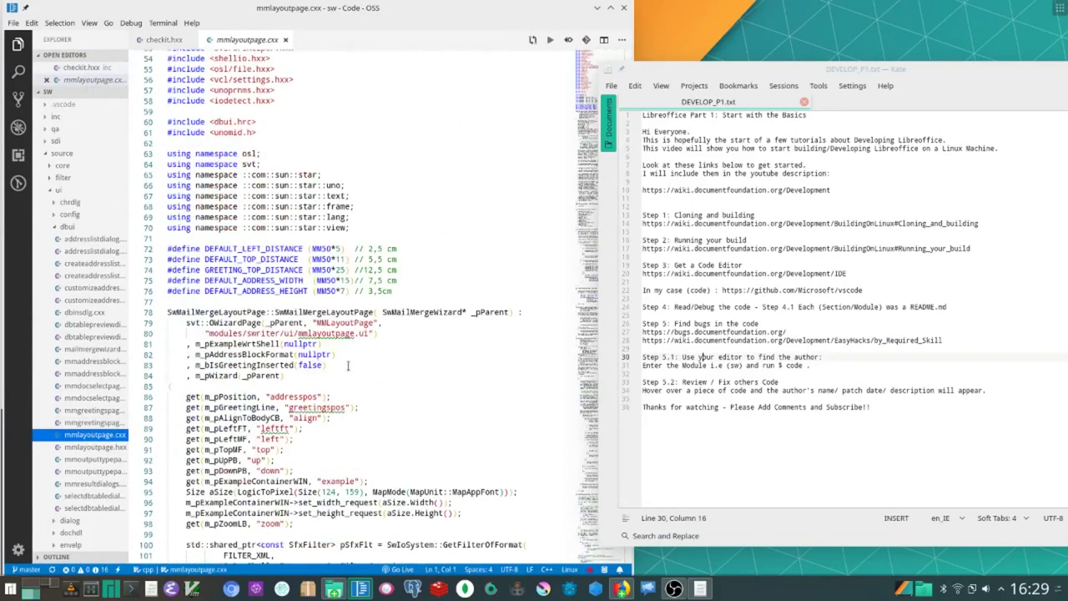
pyautogui.click(312, 376)
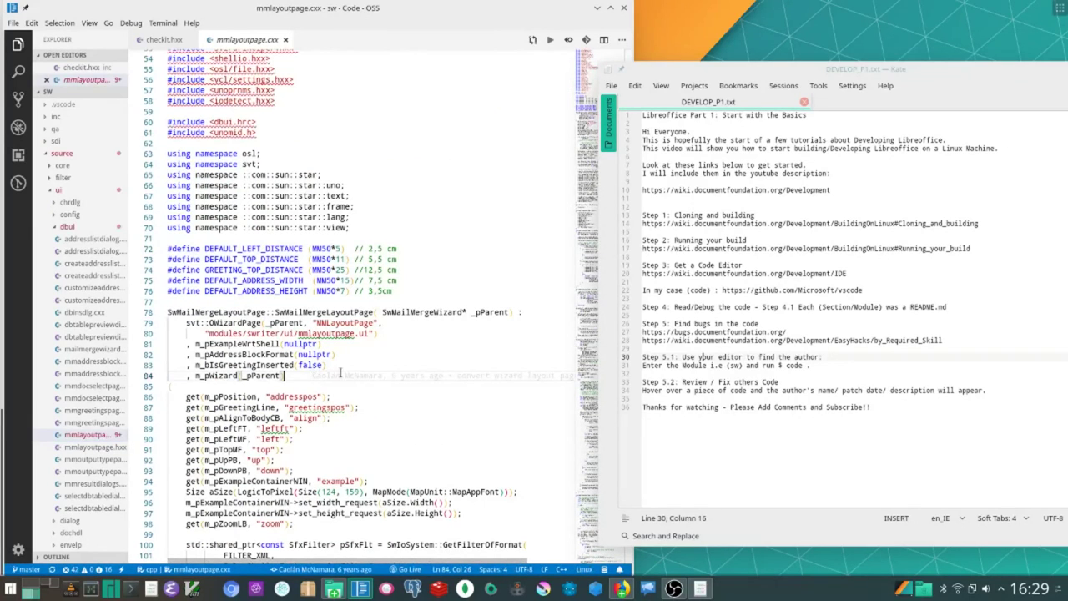
pyautogui.moveTo(340, 375)
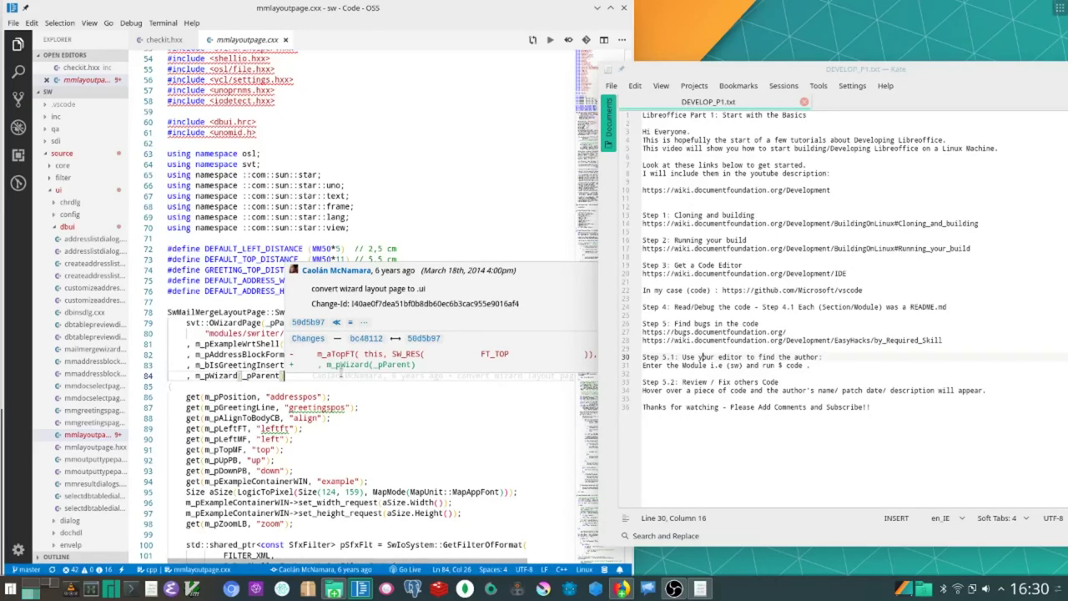
pyautogui.click(409, 198)
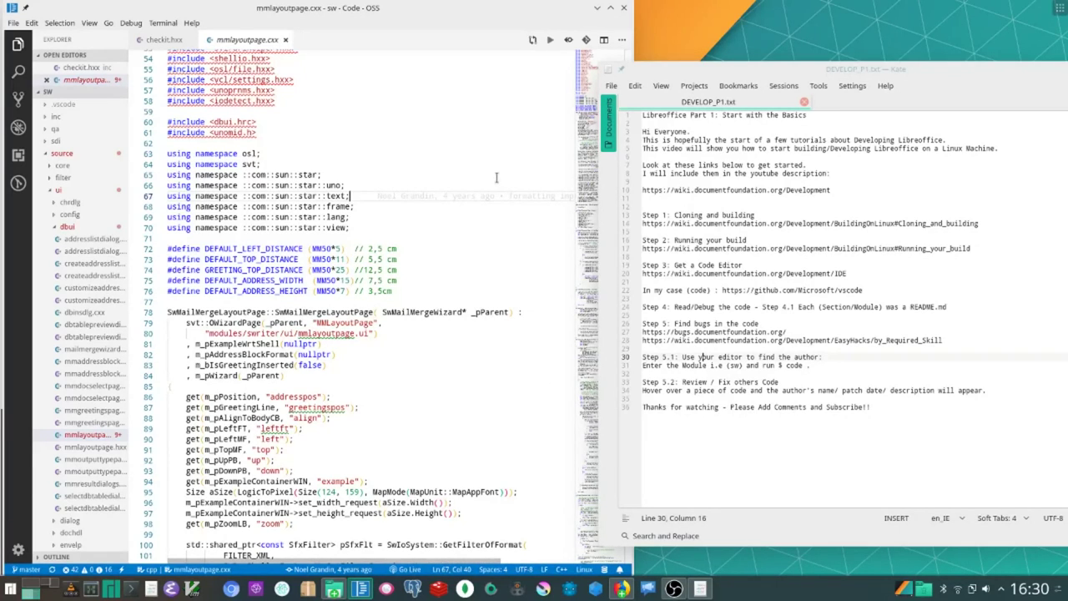
pyautogui.scroll(5, 355, 181)
pyautogui.scroll(5, 356, 181)
pyautogui.scroll(5, 356, 181)
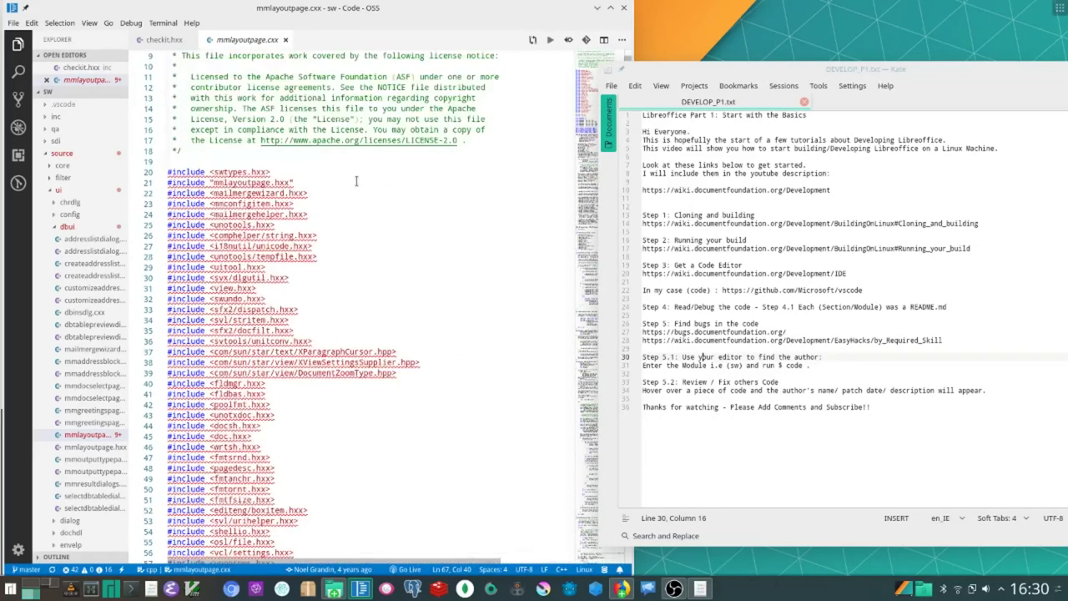
pyautogui.scroll(3, 355, 181)
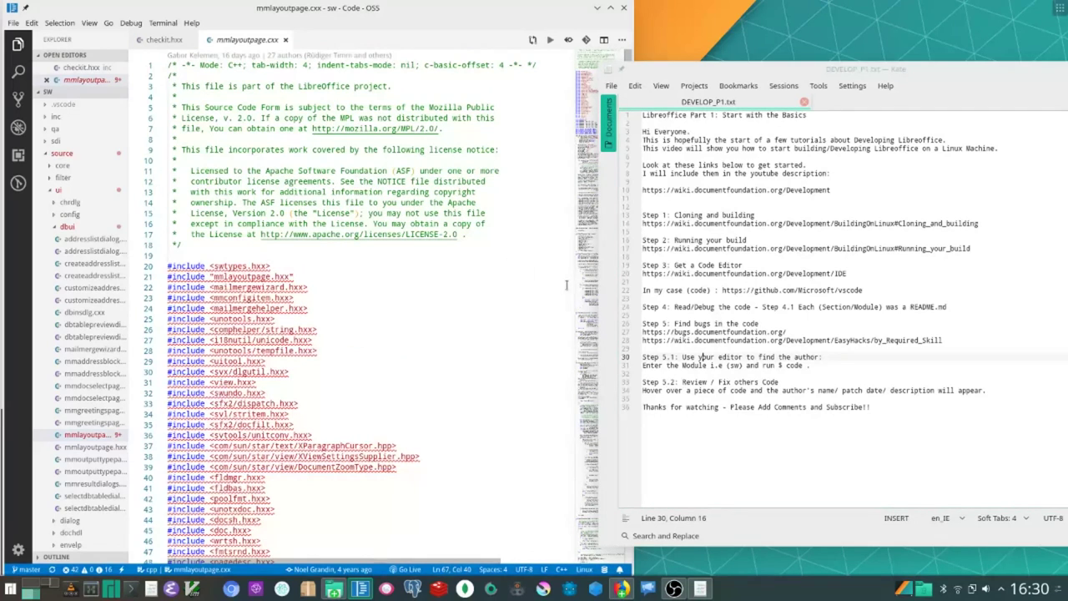
pyautogui.click(500, 246)
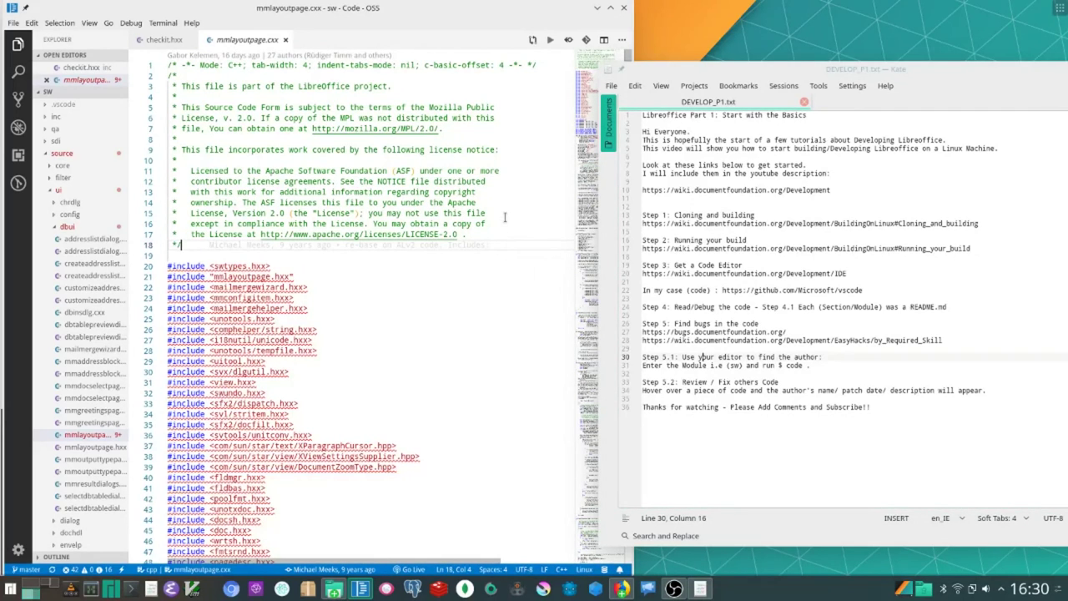